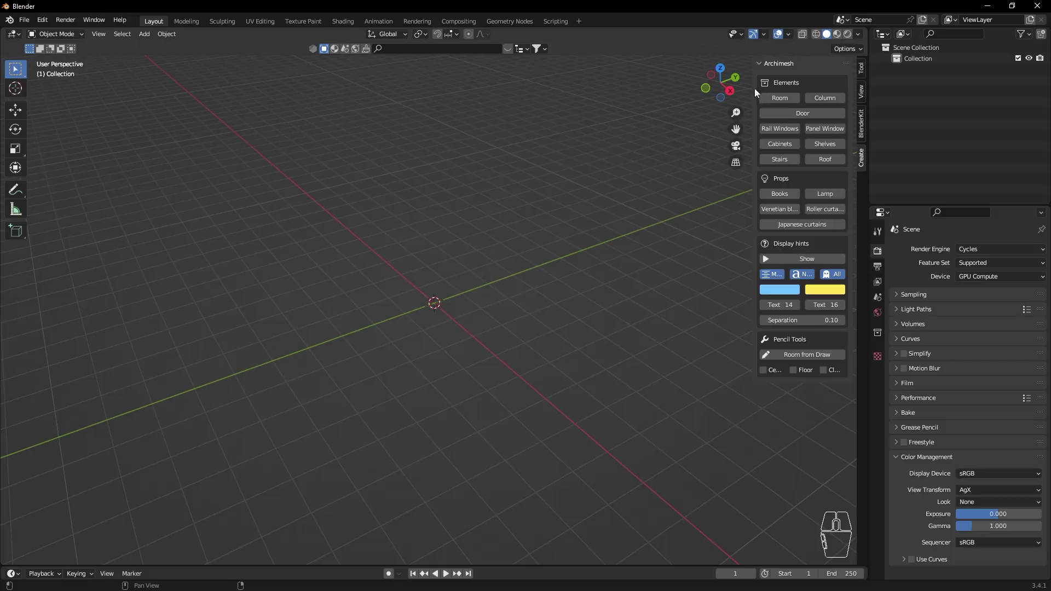
Add an Archimesh room and set the length of its first wall to 4.5.
left_click_drag(756, 92, 667, 100)
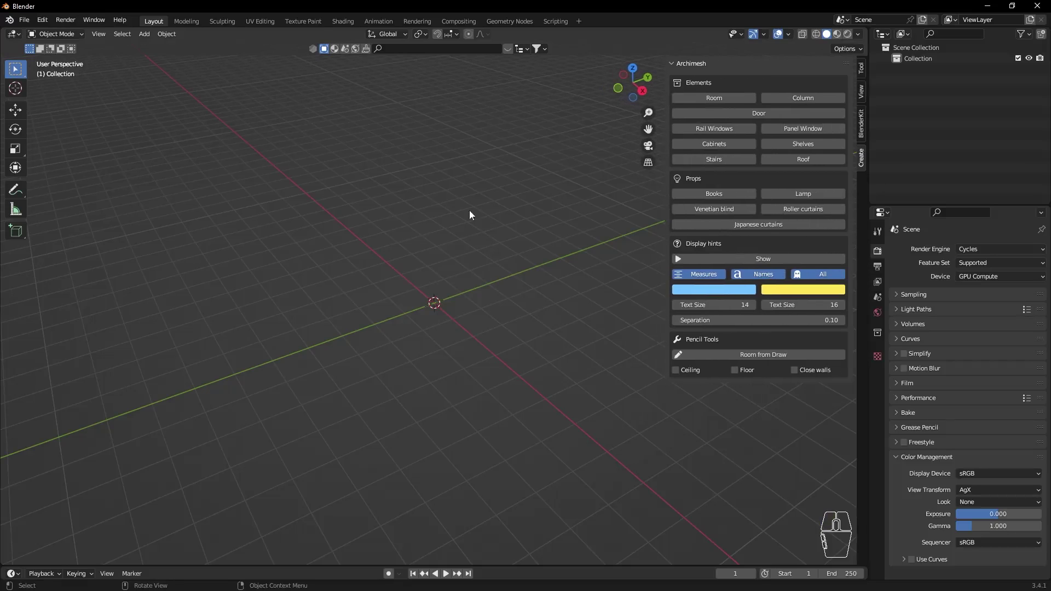
left_click(717, 100)
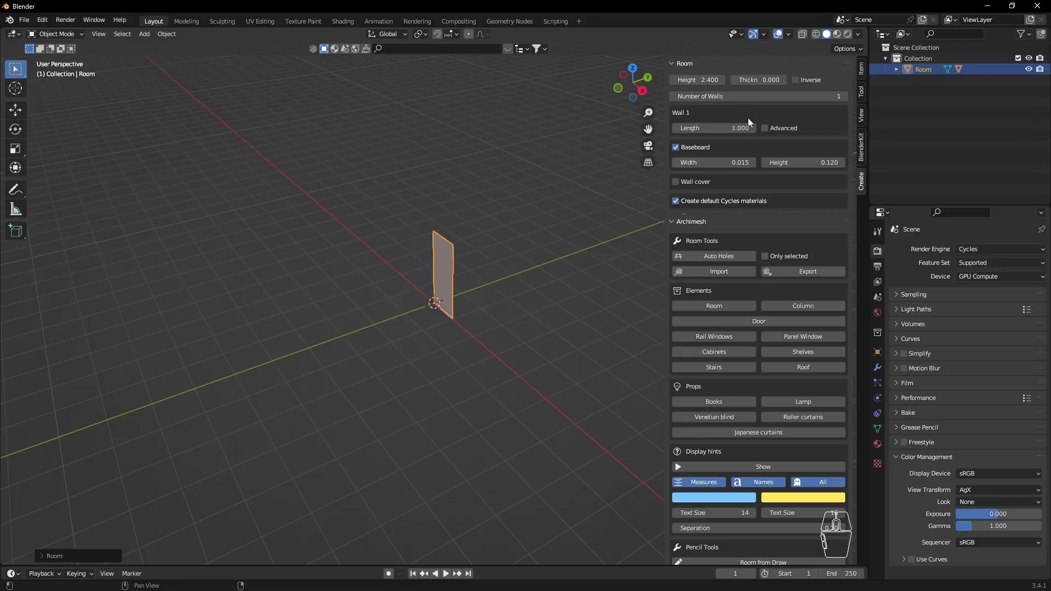
mouse_move(726, 129)
left_mouse_down()
mouse_move(796, 133)
mouse_move(739, 130)
left_mouse_up()
left_click(739, 129)
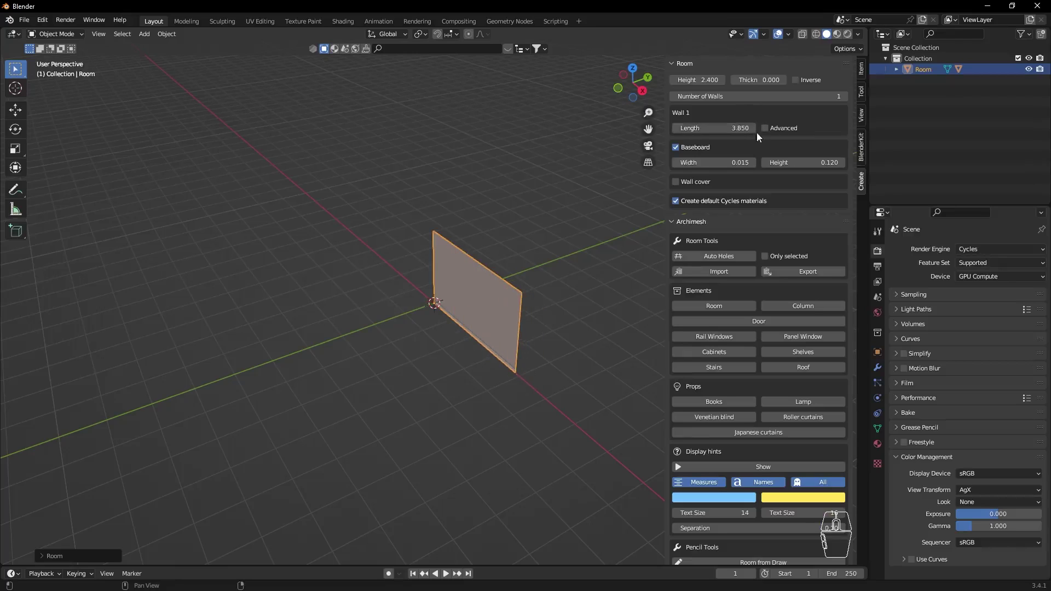
type("4.5")
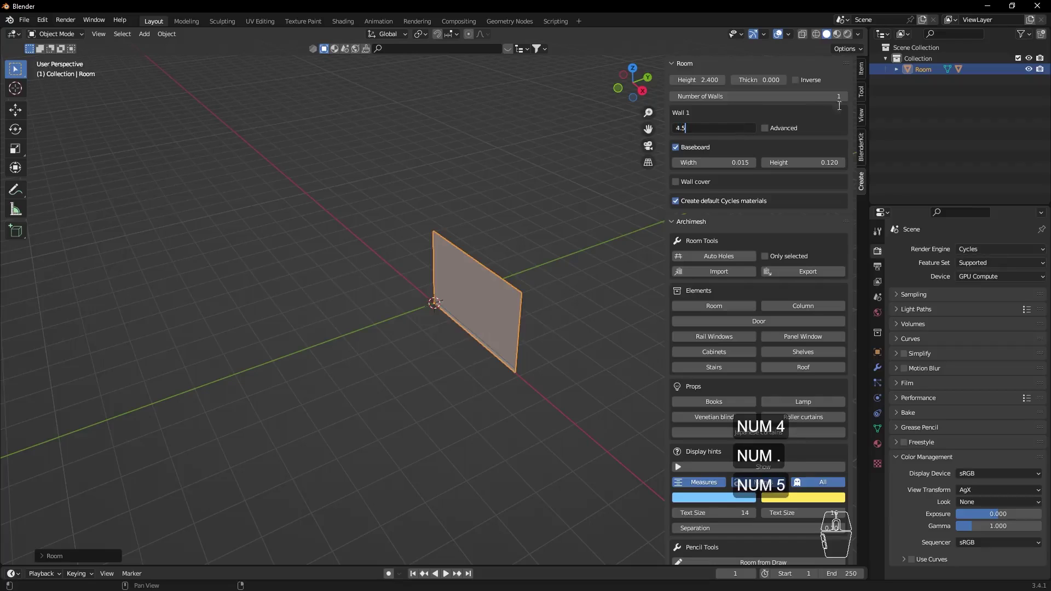
left_click(803, 125)
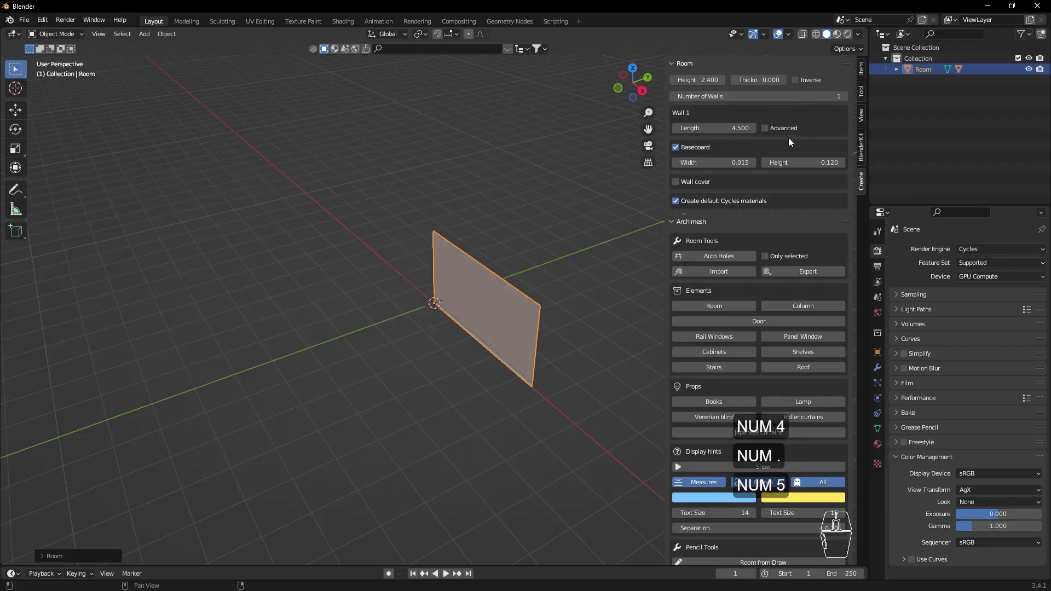
Add a second wall to the room.
left_click(846, 97)
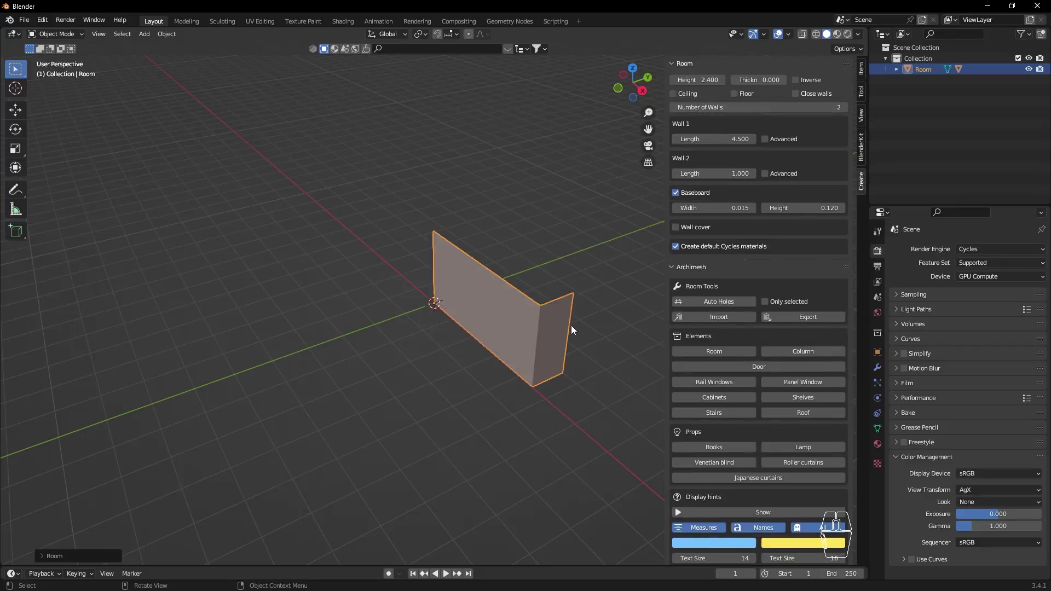
middle_click_drag(558, 295, 422, 267)
left_click(705, 141)
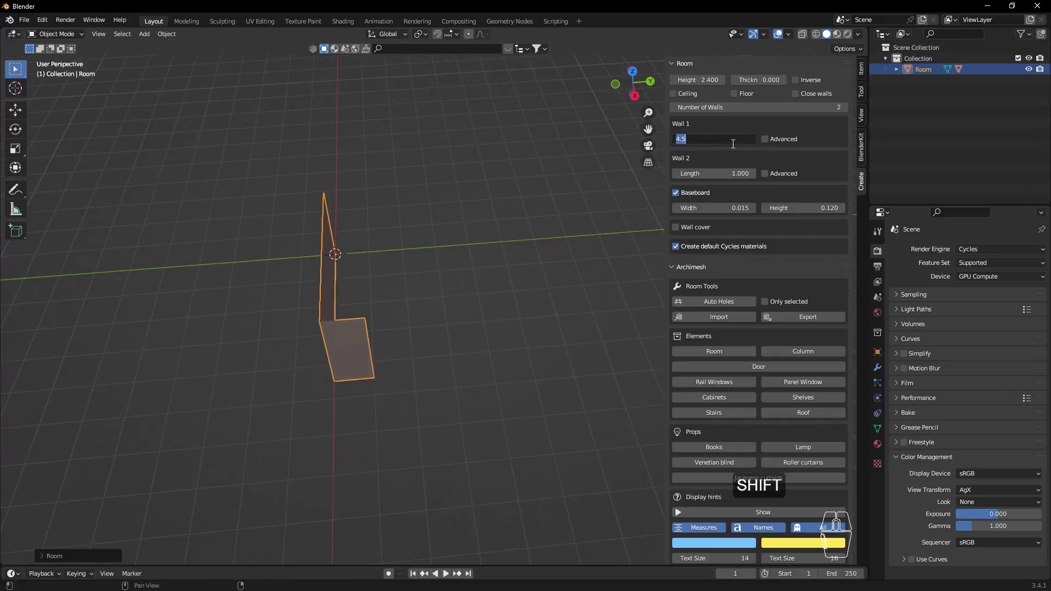
type("6.2")
key("Return")
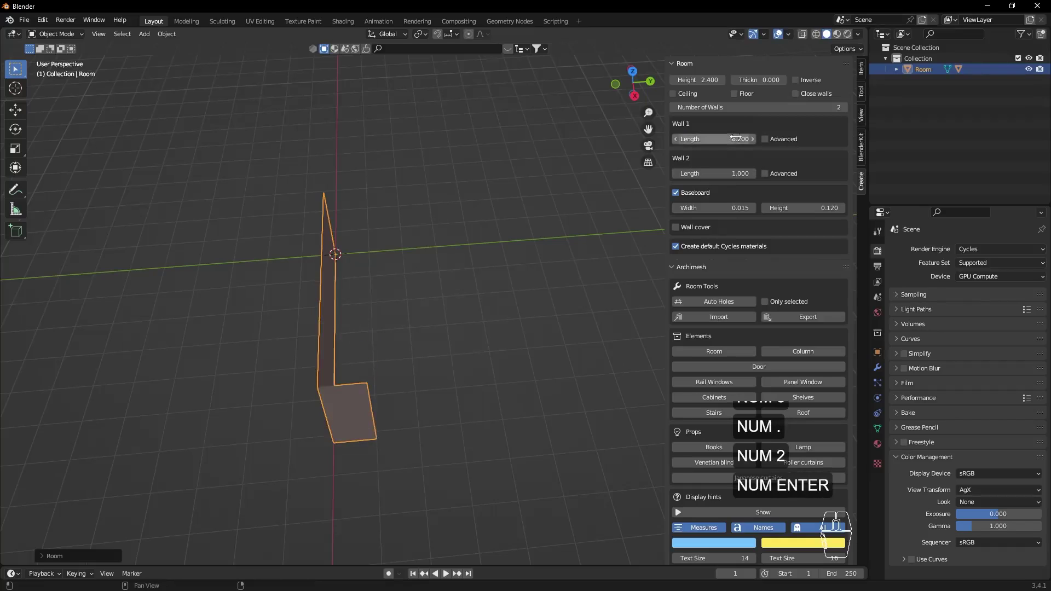
key("ctrl+z")
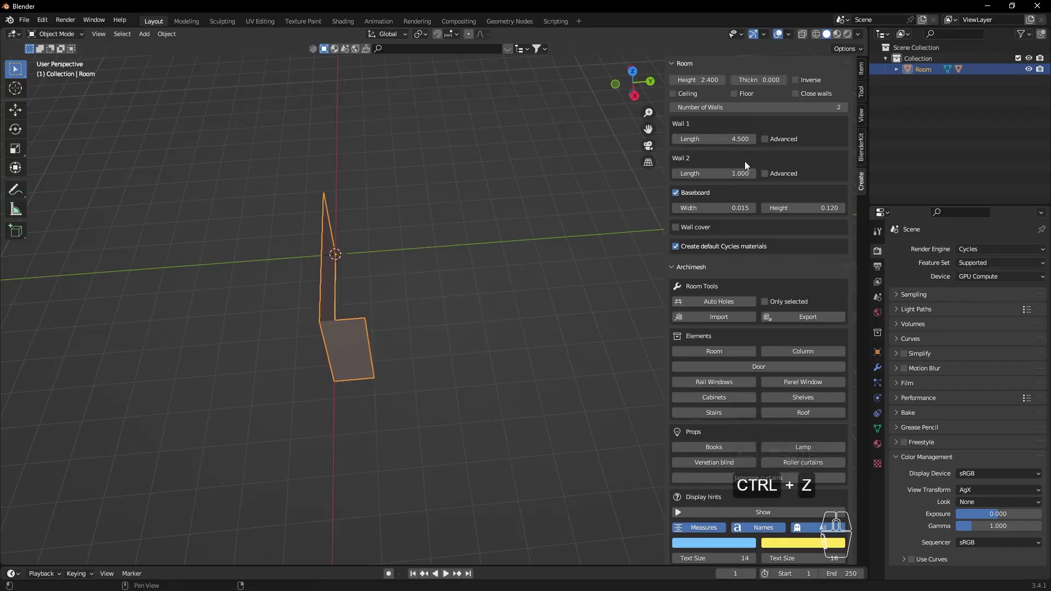
Set the length of Wall 2 to 6.2.
left_click(751, 173)
type("6.2")
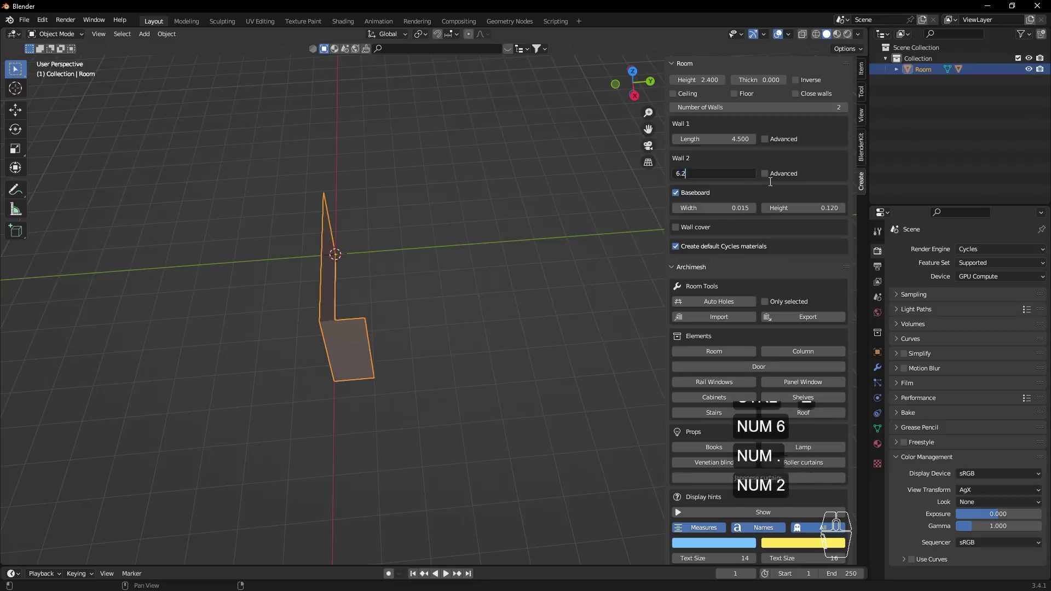
key("Return")
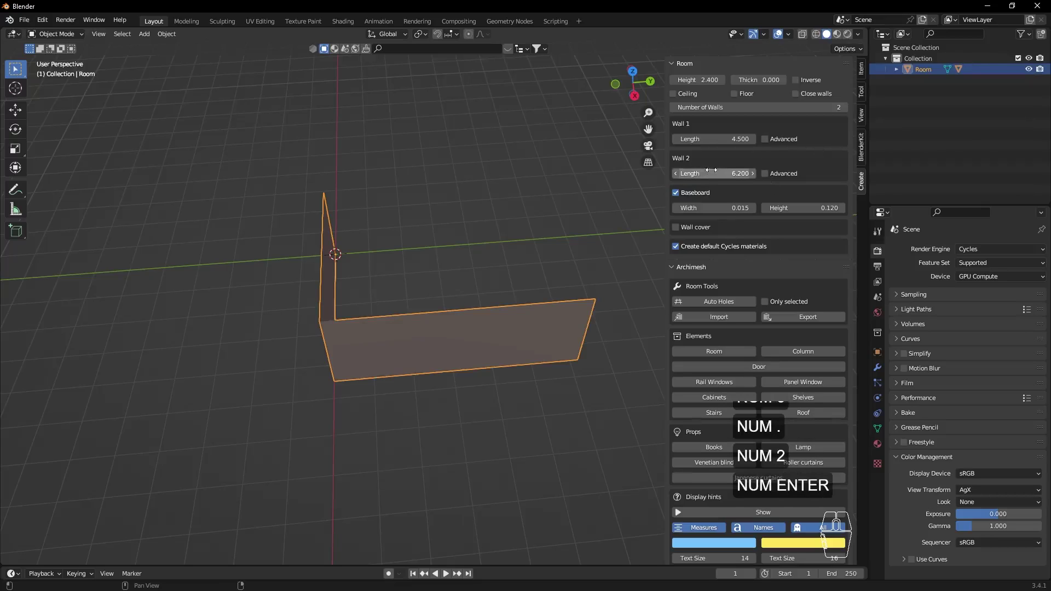
Add a third wall to the room and set its length to -4.5 so it runs back the other way.
left_click(844, 107)
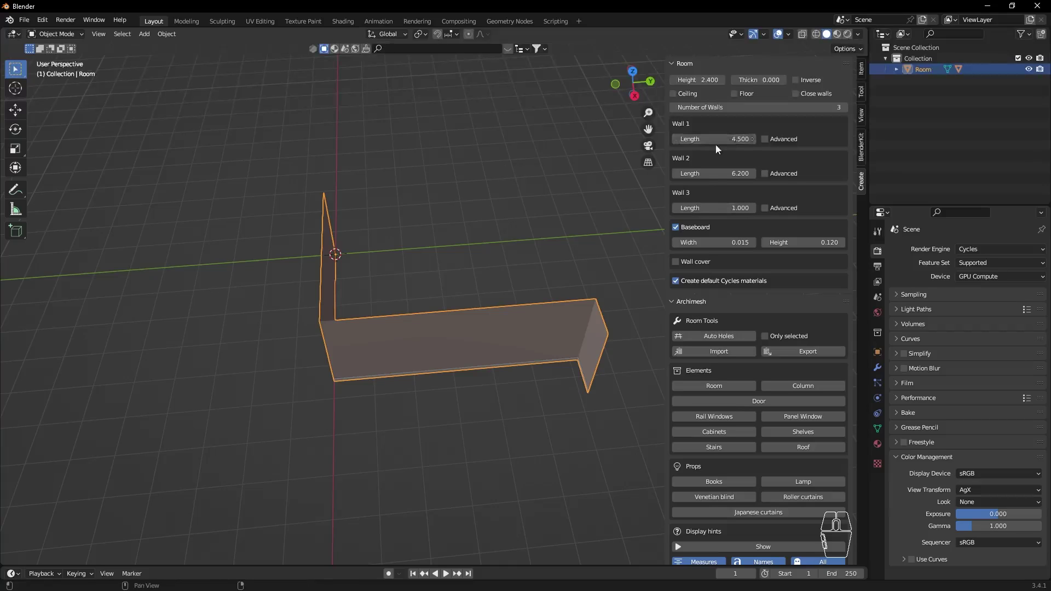
mouse_move(728, 210)
left_mouse_down()
mouse_move(756, 212)
mouse_move(739, 211)
left_mouse_up()
left_click(735, 208)
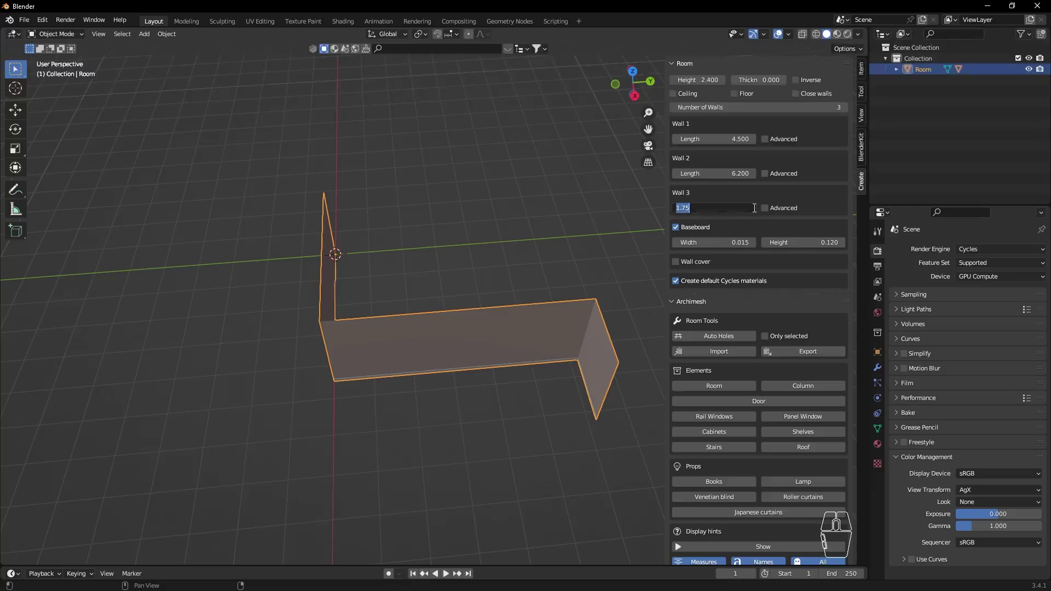
type("-4.5")
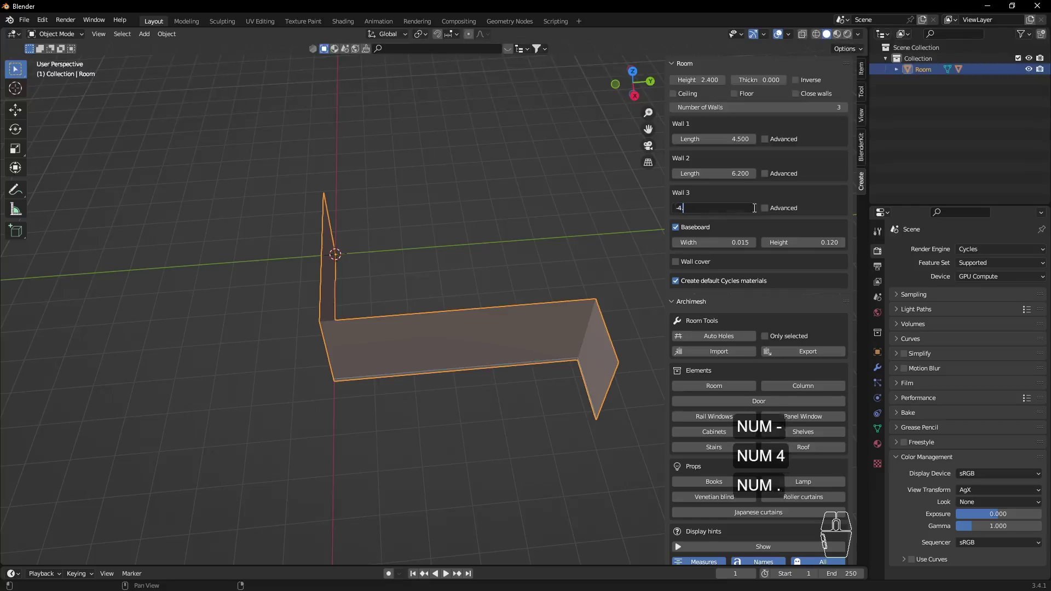
key("KP_Enter")
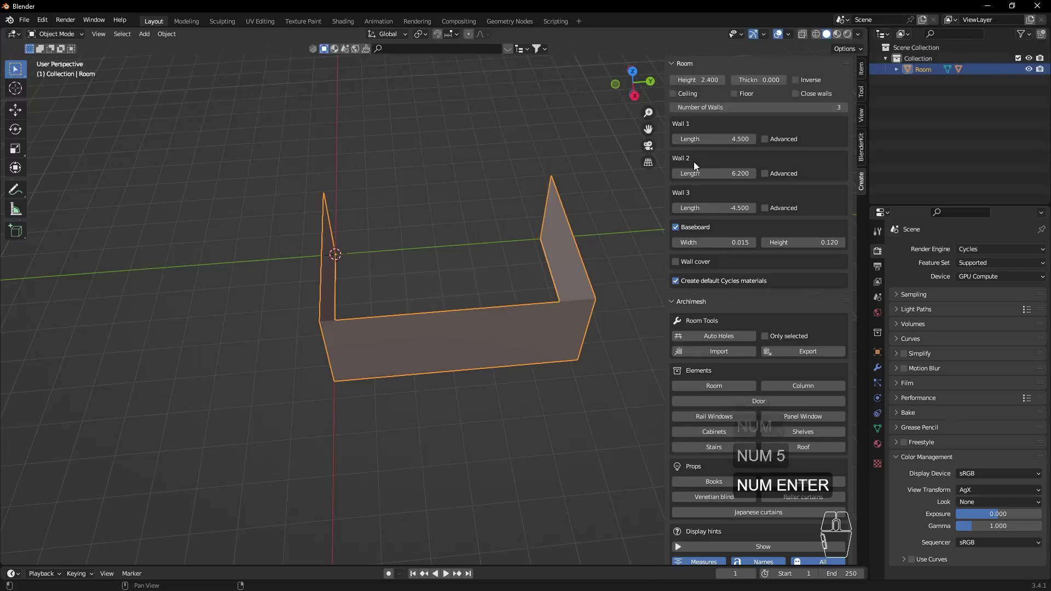
Close the room's walls and add a floor.
left_click(799, 94)
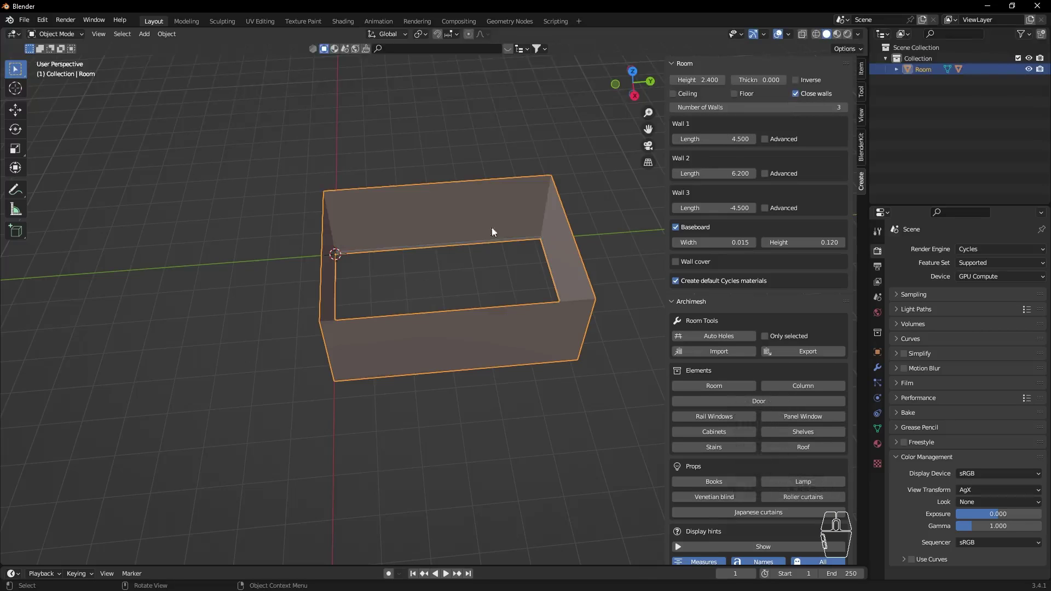
middle_click_drag(402, 300, 478, 277)
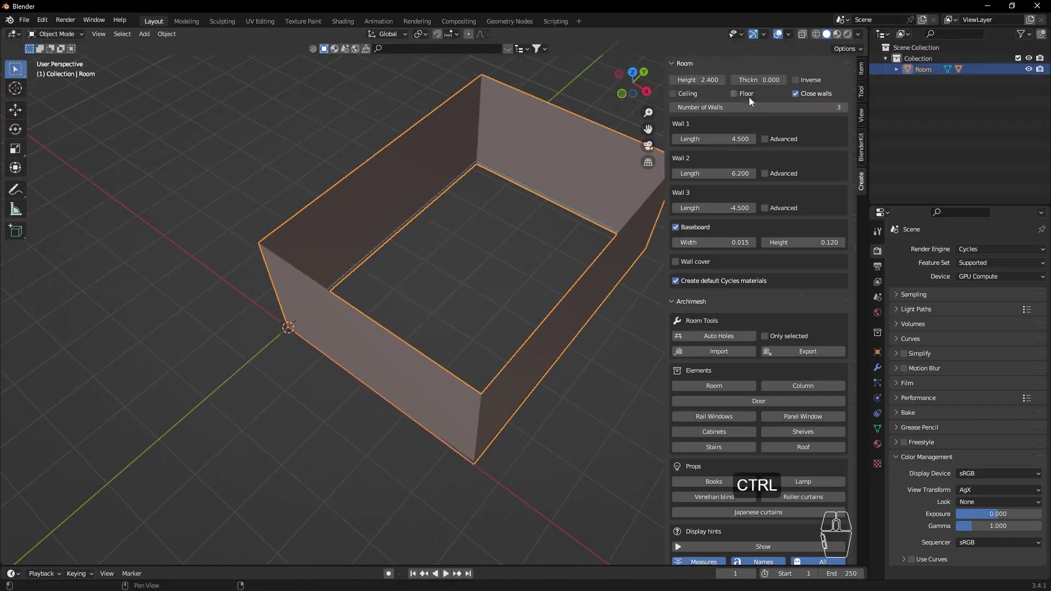
left_click(735, 93)
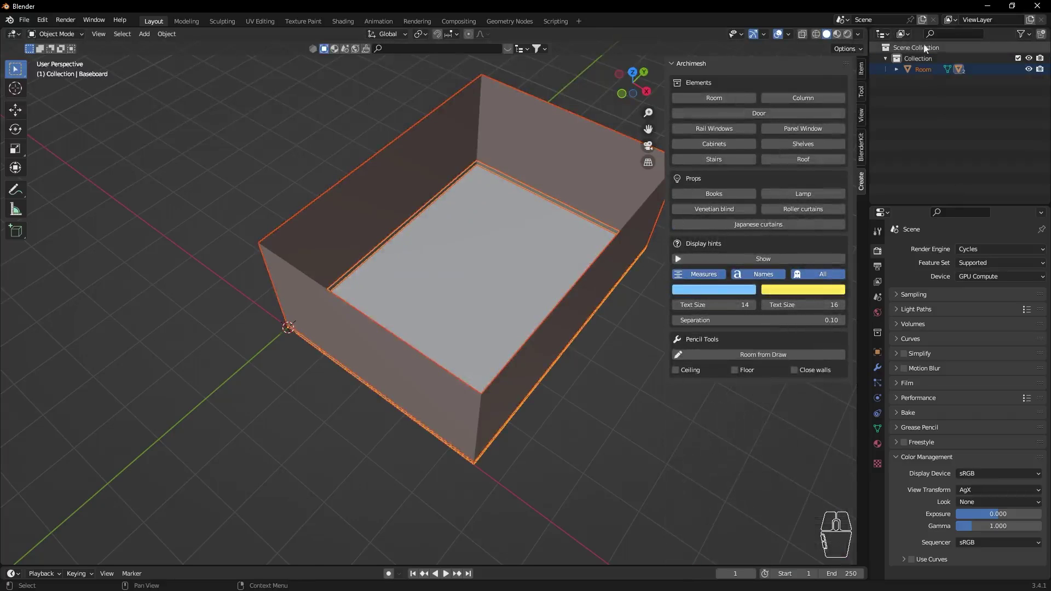
Expand the room's hierarchy and toggle the visibility of the baseboard and the floor to identify each part.
left_click(896, 70)
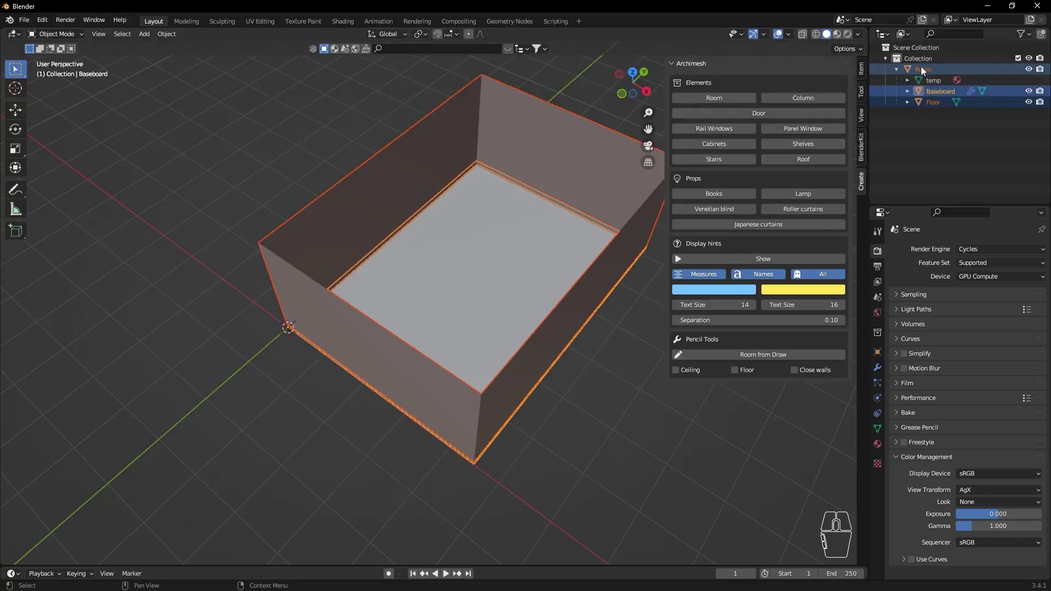
left_click(1028, 92)
left_click(1029, 92)
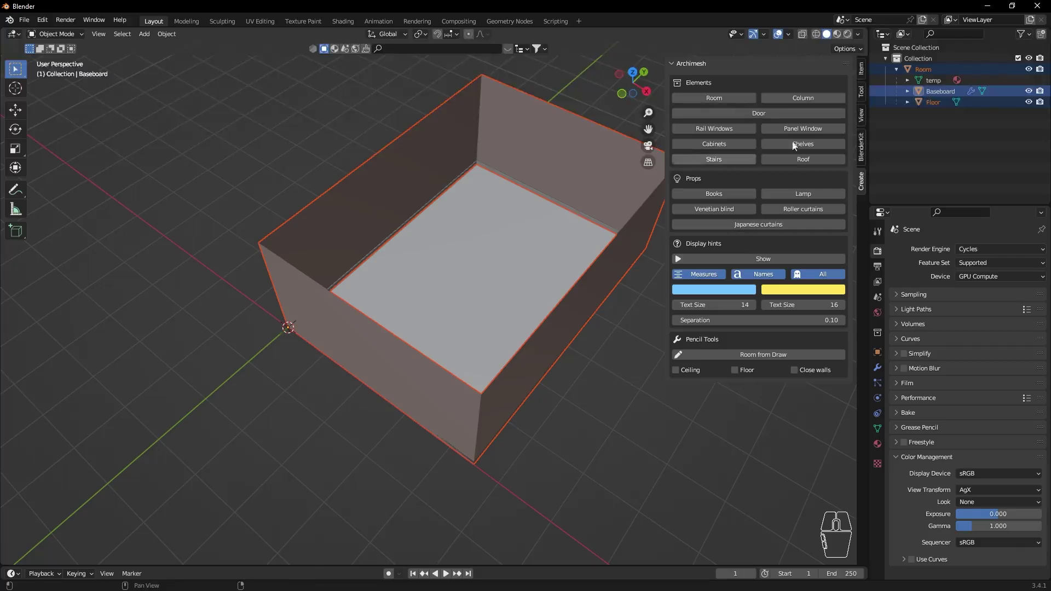
left_click(1029, 102)
left_click(1029, 102)
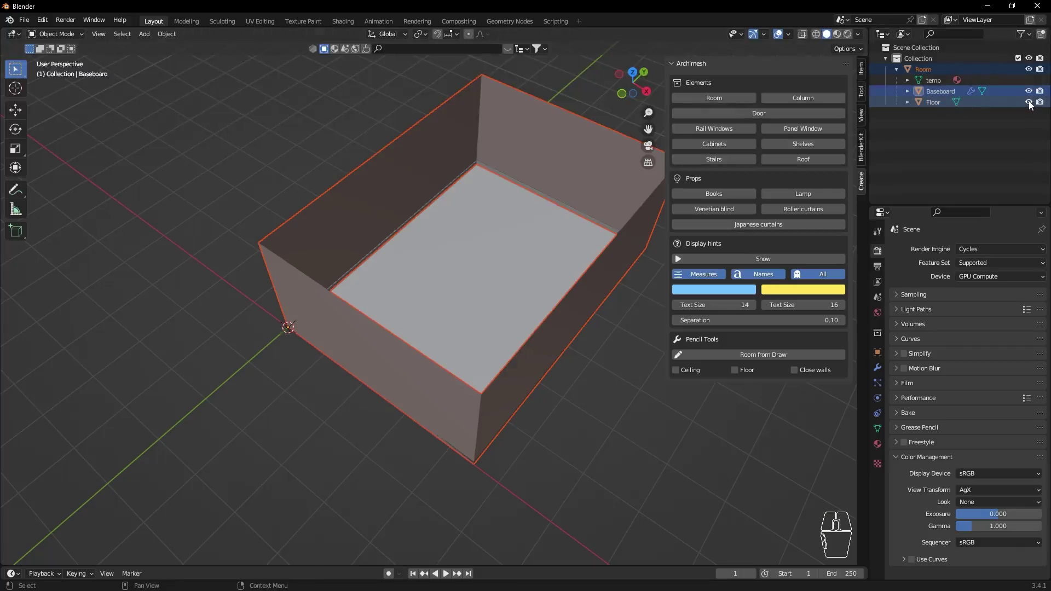
Select the Room object and set its wall thickness to 0.1.
left_click(922, 70)
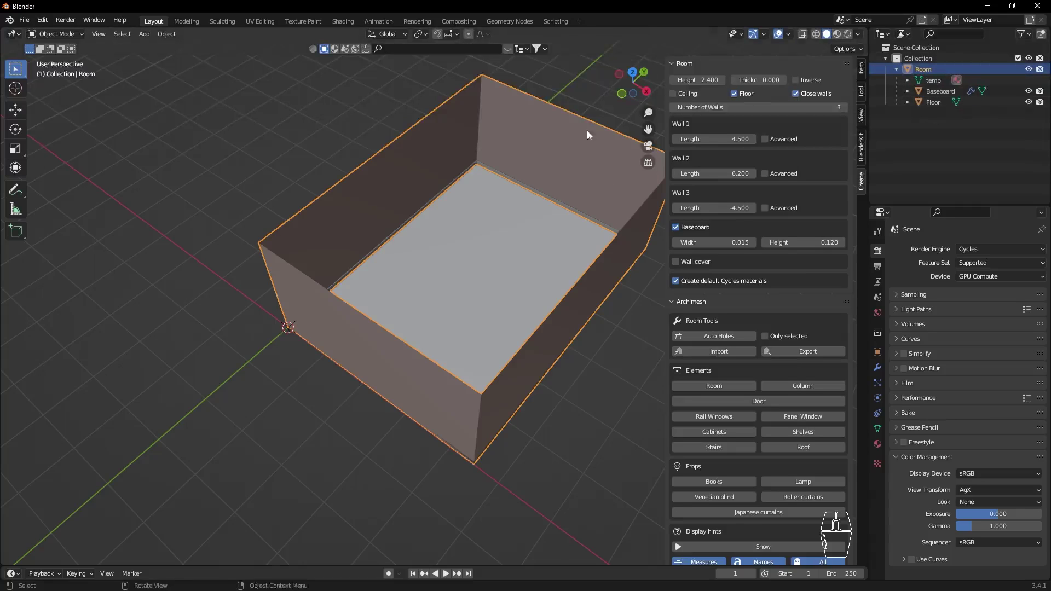
left_click(910, 69)
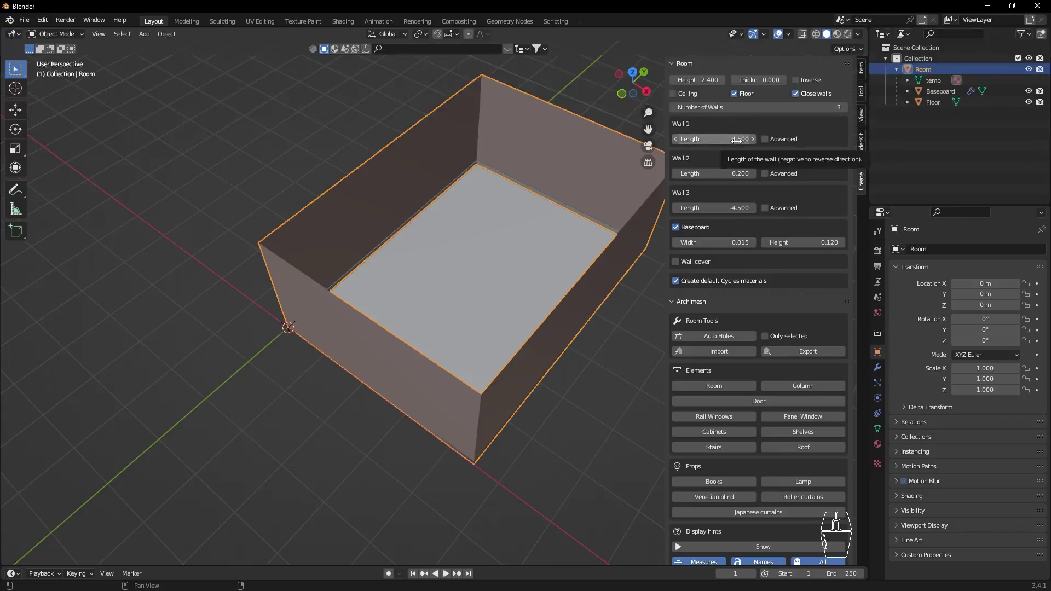
left_click(764, 80)
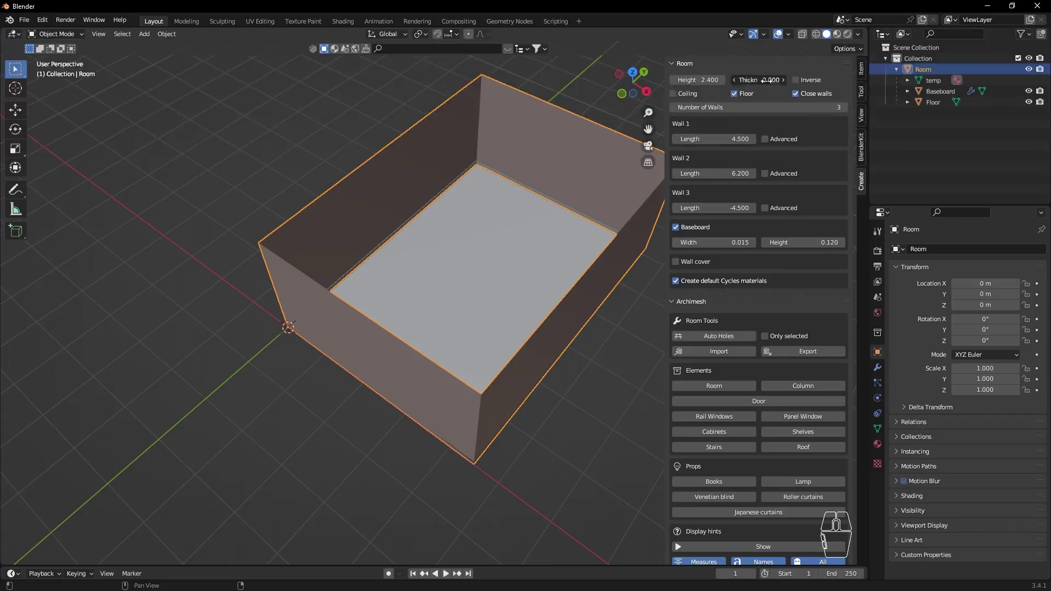
type(".1")
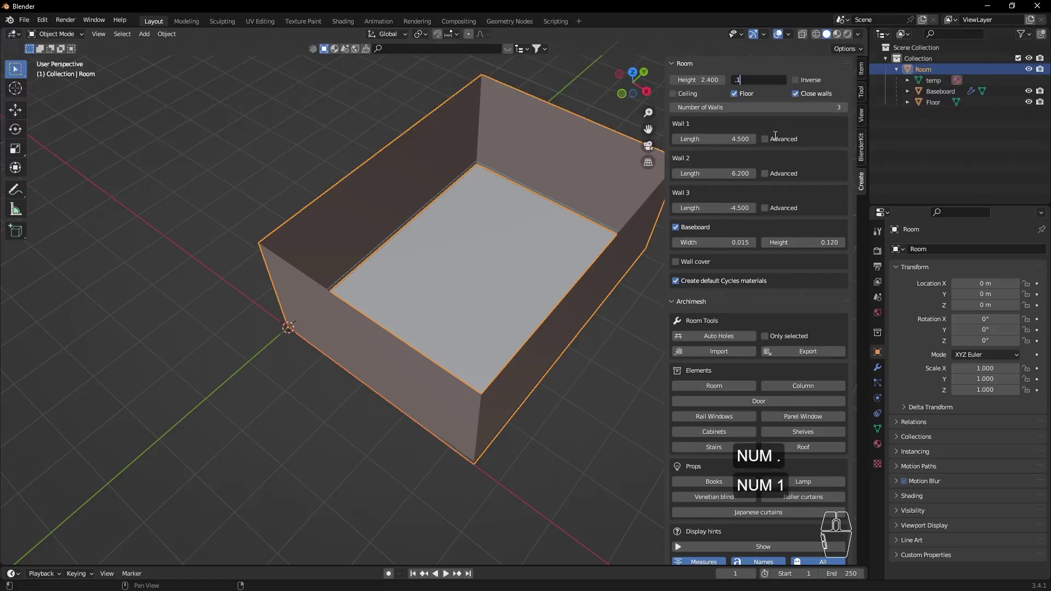
key("KP_Enter")
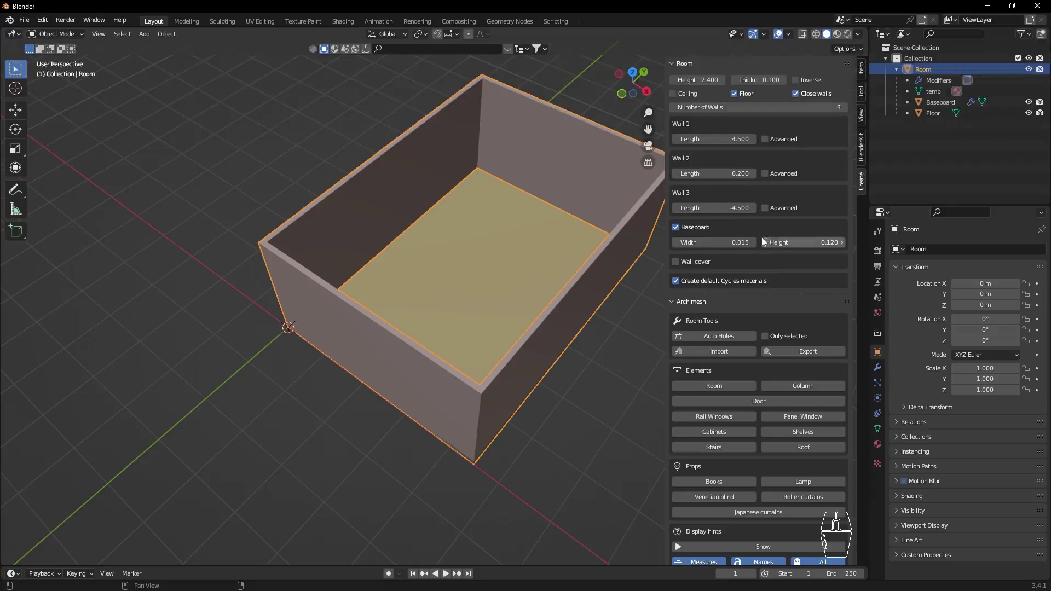
Widen the room's baseboard to about 0.129.
left_click(740, 242)
left_click_drag(743, 242, 750, 242)
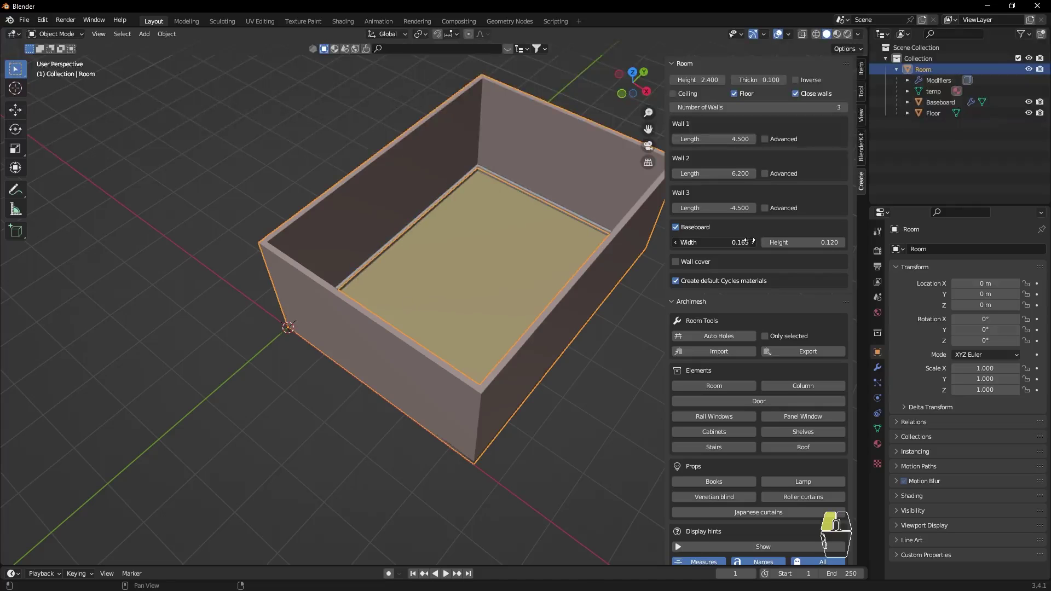
middle_click_drag(552, 269, 570, 186)
left_click_drag(732, 243, 720, 244)
middle_click_drag(629, 241, 485, 227)
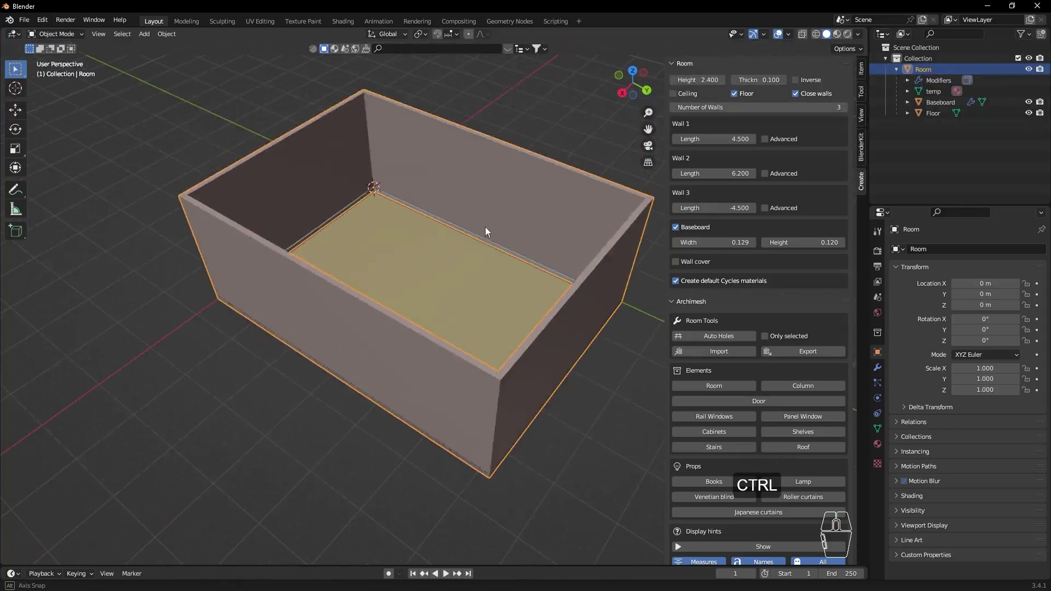
Add a ceiling to the room and set its viewport display to Wire to see inside.
left_click(673, 94)
middle_click_drag(557, 201, 467, 242)
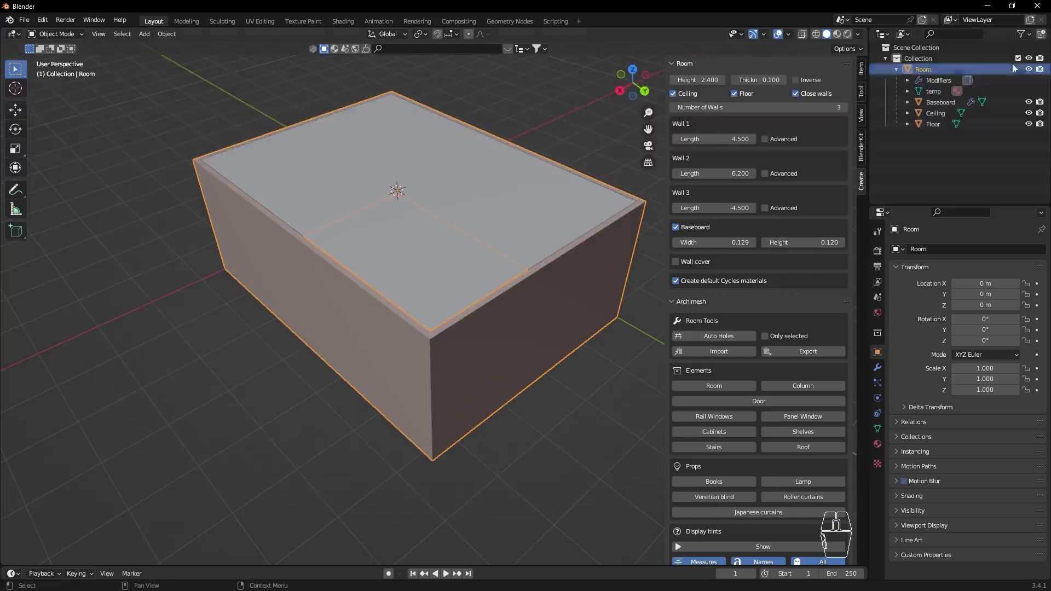
left_click(944, 114)
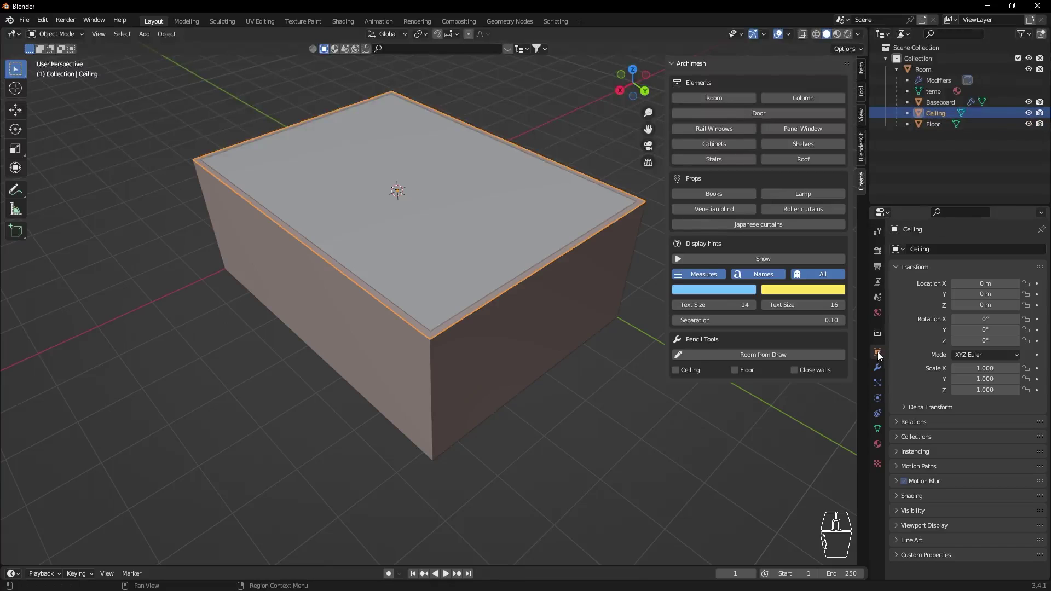
left_click(935, 526)
scroll(955, 524, "down", 5)
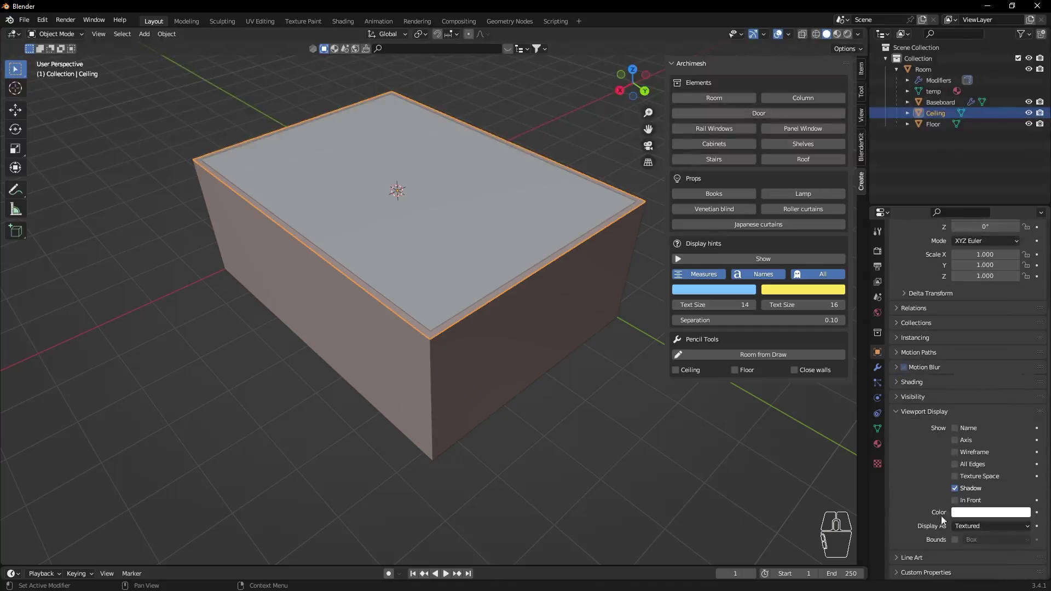
left_click(982, 527)
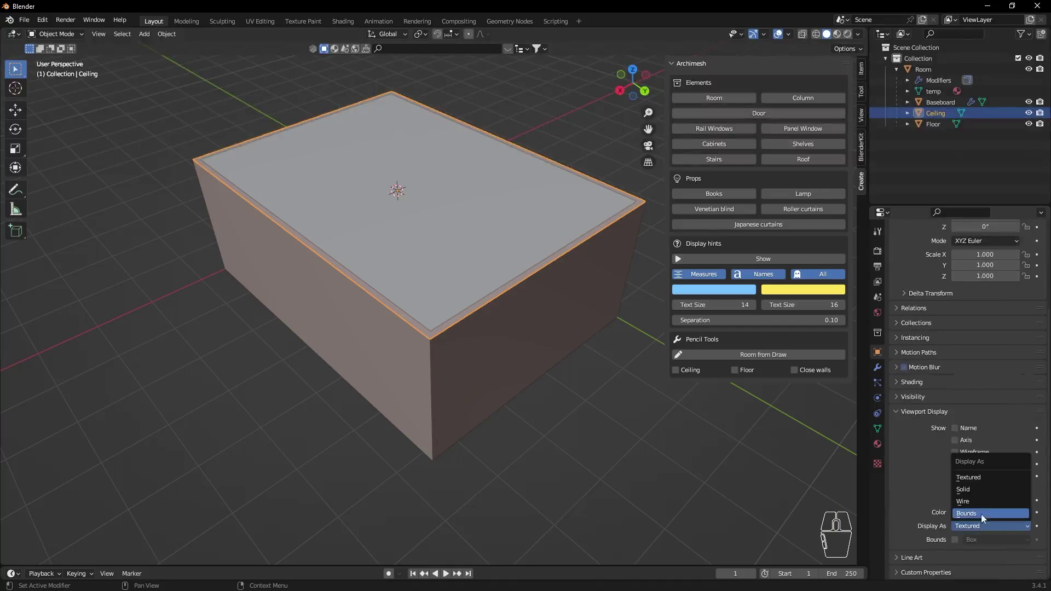
left_click(983, 499)
mouse_move(406, 222)
middle_mouse_down()
mouse_move(261, 233)
mouse_move(453, 266)
mouse_move(455, 222)
mouse_move(403, 226)
mouse_move(411, 239)
mouse_move(416, 229)
middle_mouse_up()
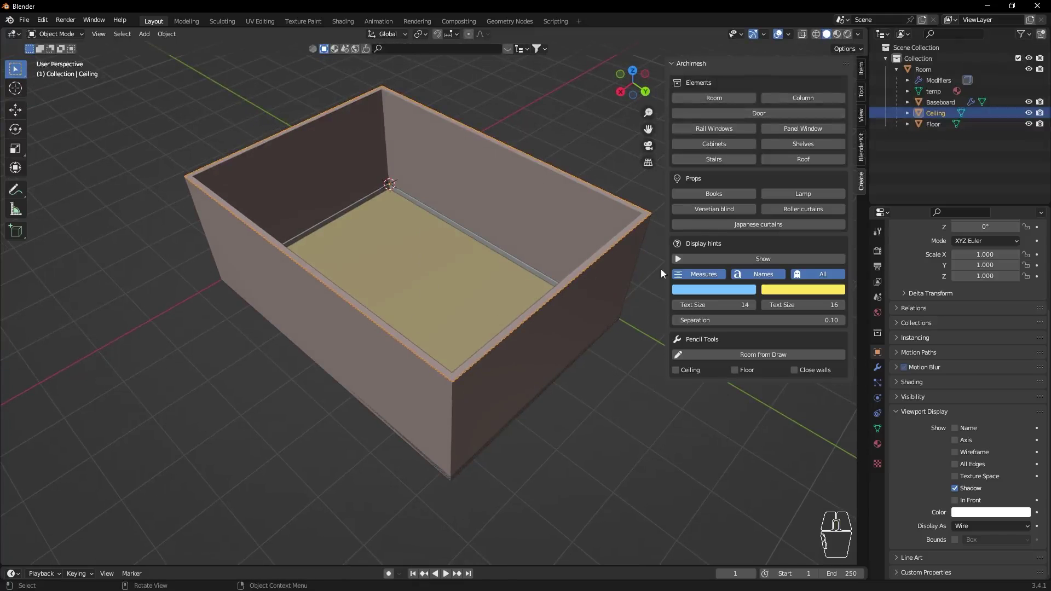
Switch the timeline area to the Shader Editor and examine the room's Wall_material node setup, collapsing the area when done.
left_click(922, 70)
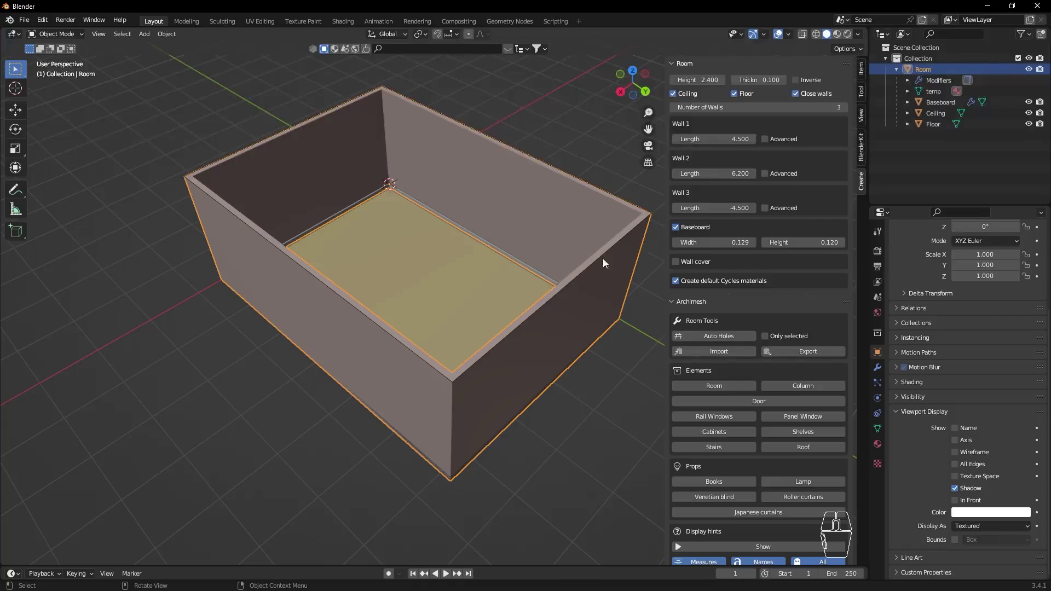
key("n")
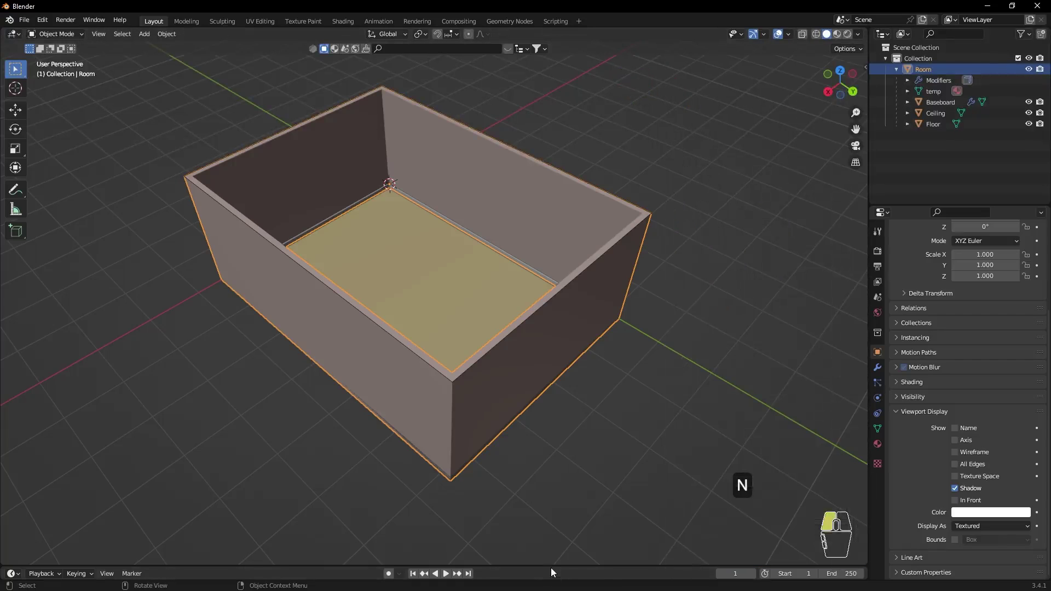
left_click_drag(551, 566, 577, 398)
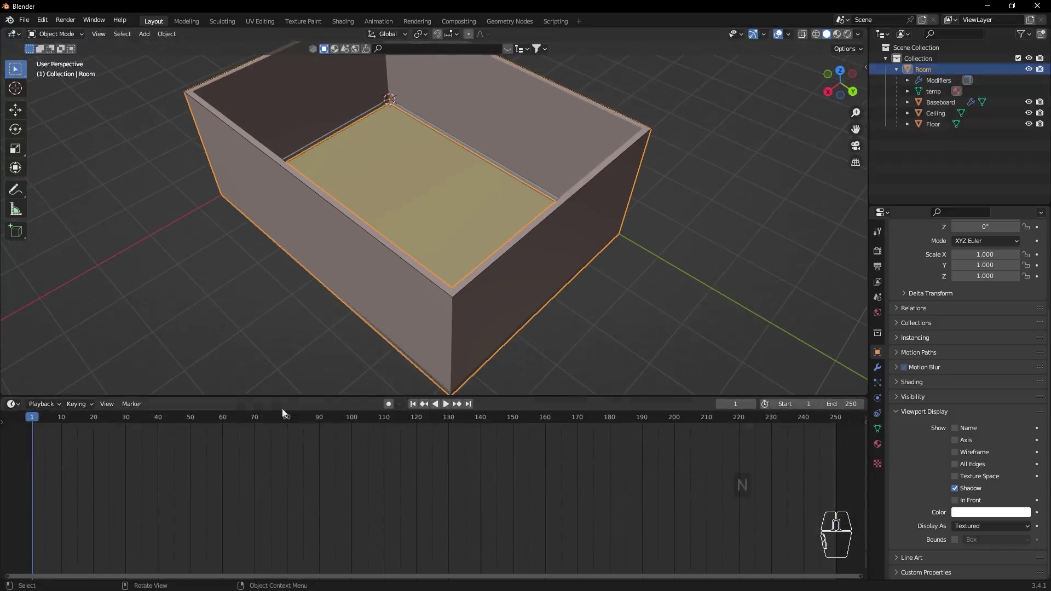
left_click(13, 404)
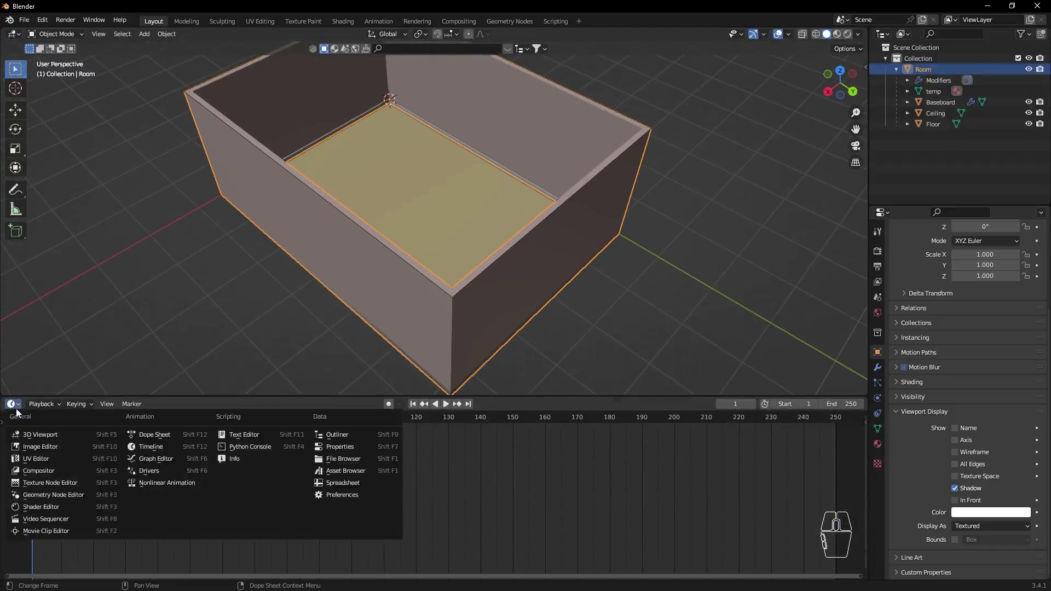
left_click(57, 507)
middle_click_drag(373, 520, 619, 431)
middle_click_drag(353, 506, 376, 479)
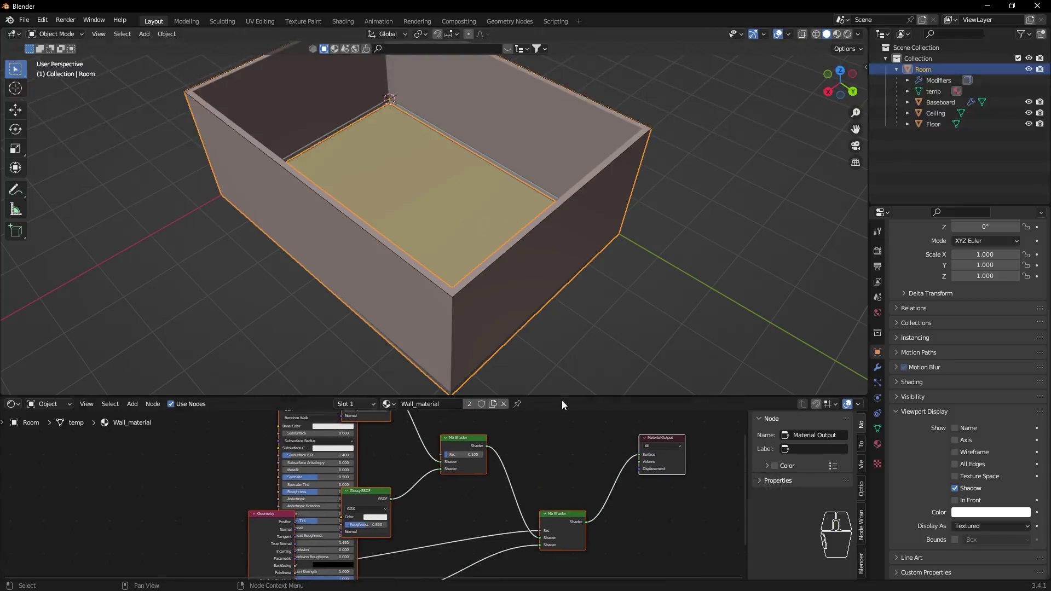
left_click_drag(564, 396, 544, 584)
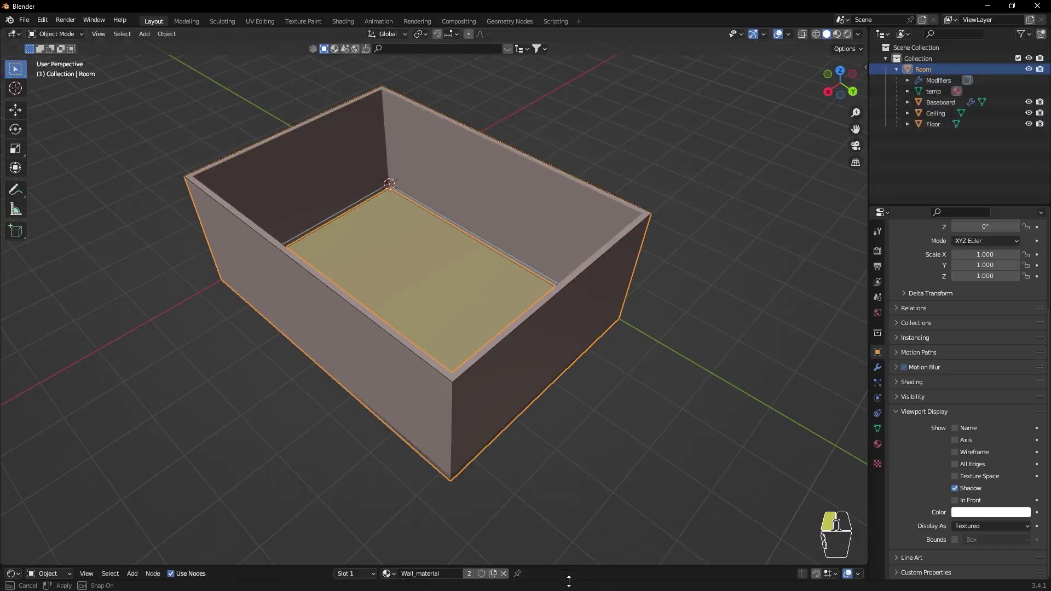